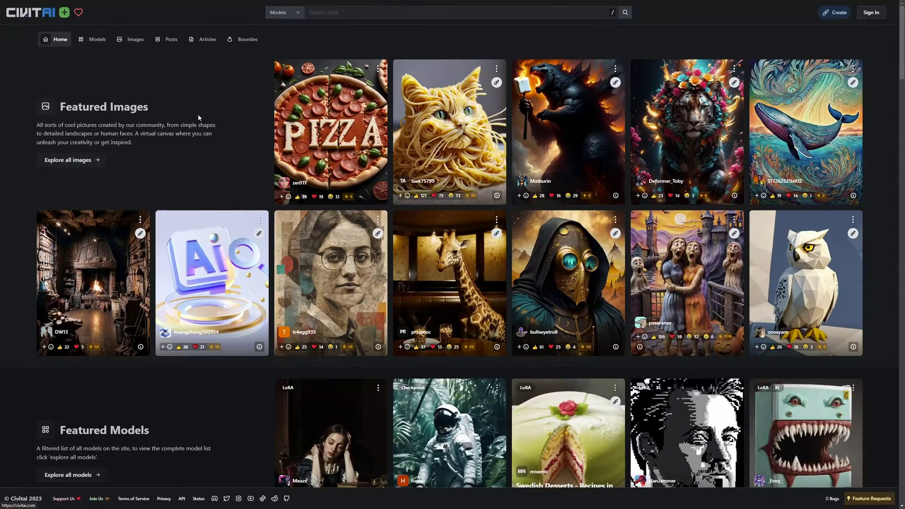
scroll(310, 165, "down", 3)
scroll(238, 131, "down", 2)
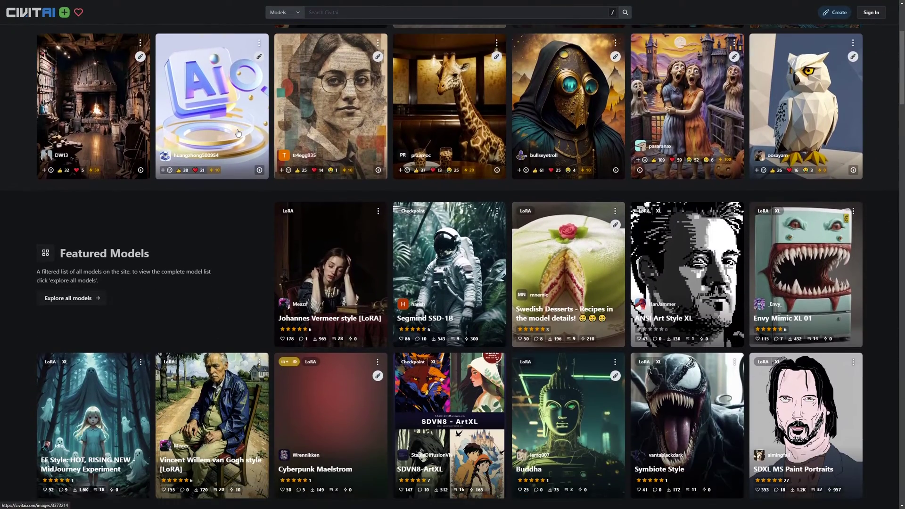
scroll(239, 130, "down", 3)
scroll(238, 129, "down", 6)
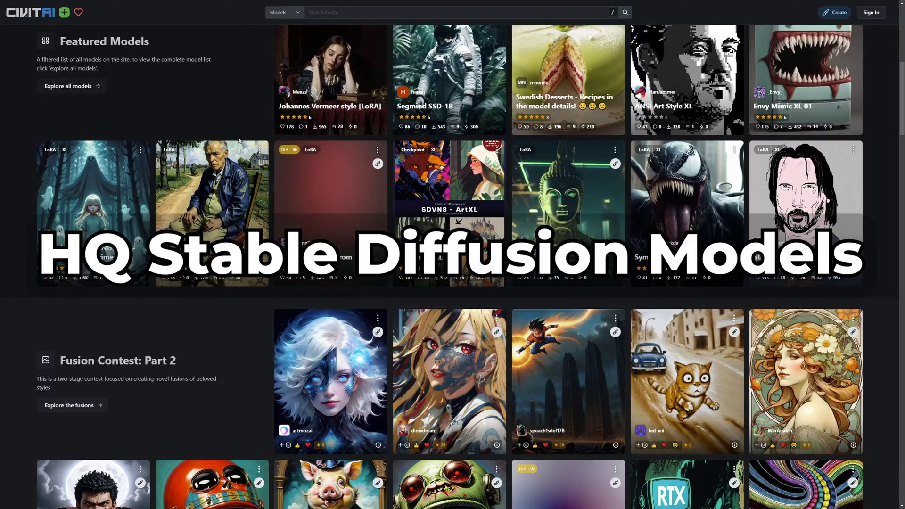
scroll(238, 141, "down", 5)
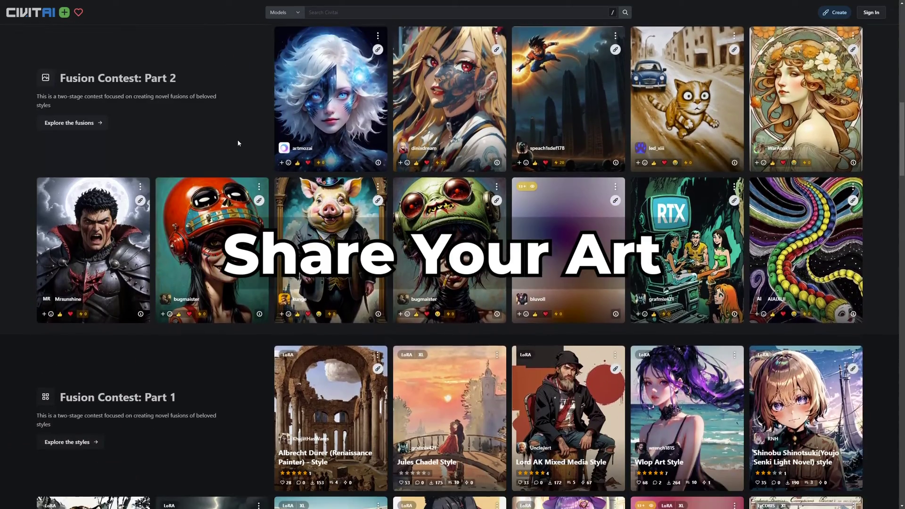
scroll(239, 144, "down", 5)
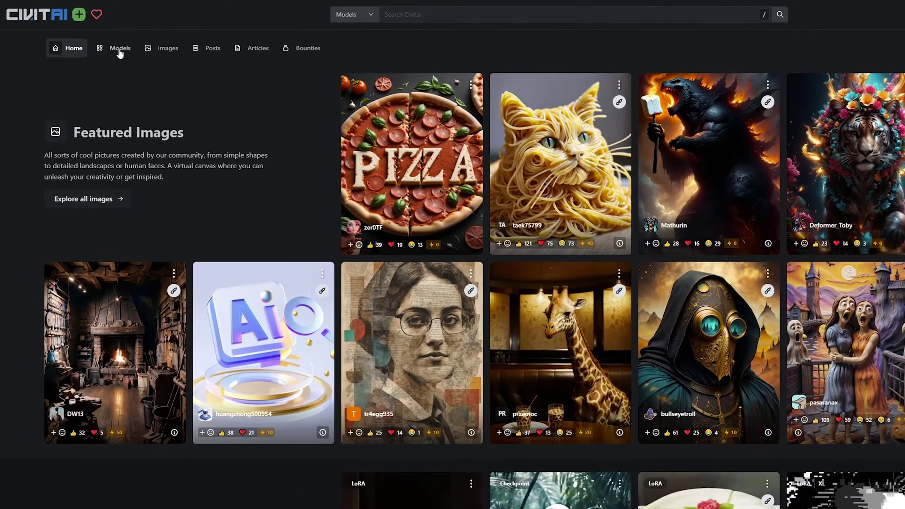
Filter Civitai's Models page to LoRA models only and browse the highest-rated results
left_click(119, 52)
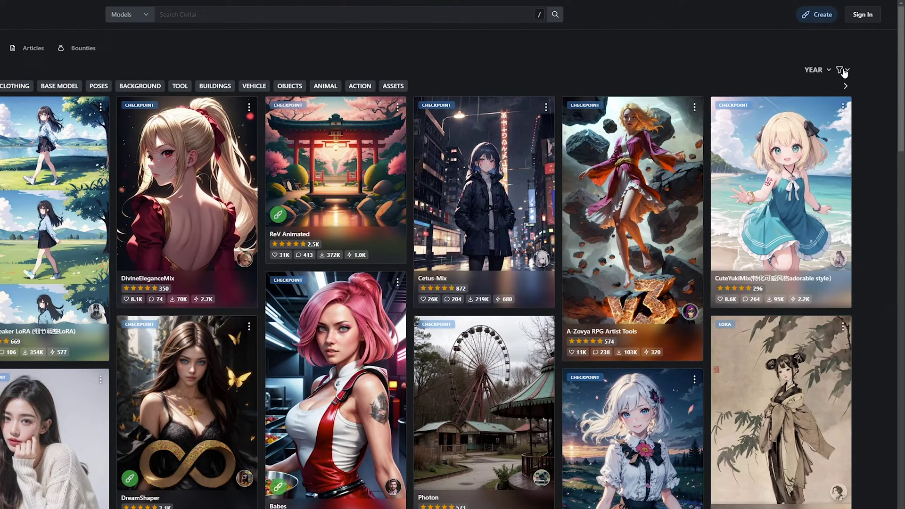
left_click(841, 70)
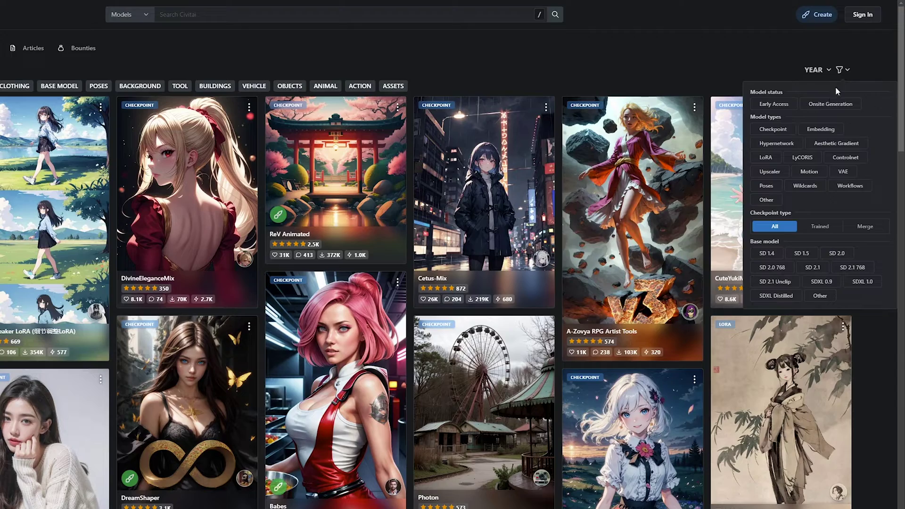
left_click(760, 160)
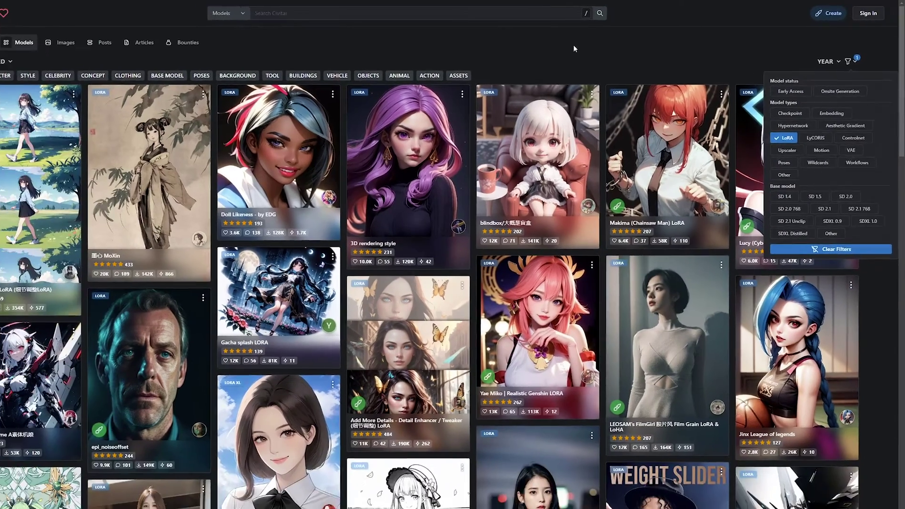
left_click(542, 47)
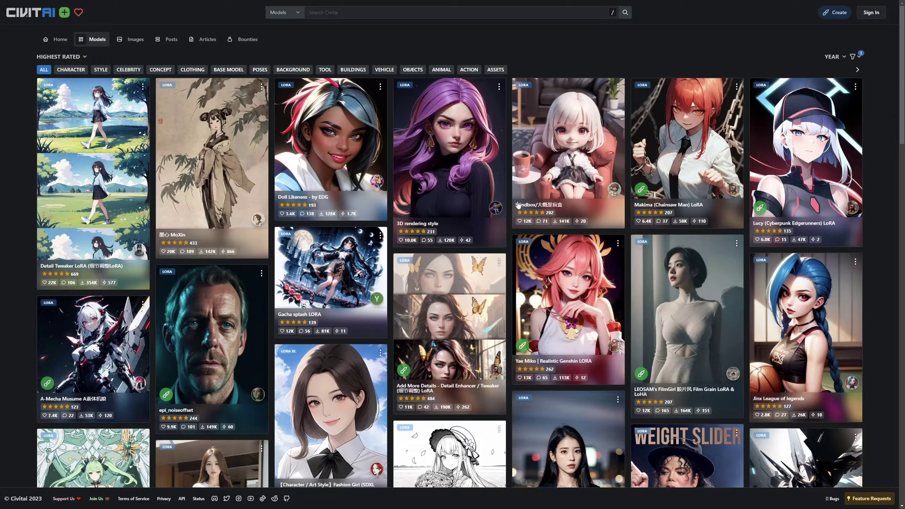
scroll(255, 245, "down", 2)
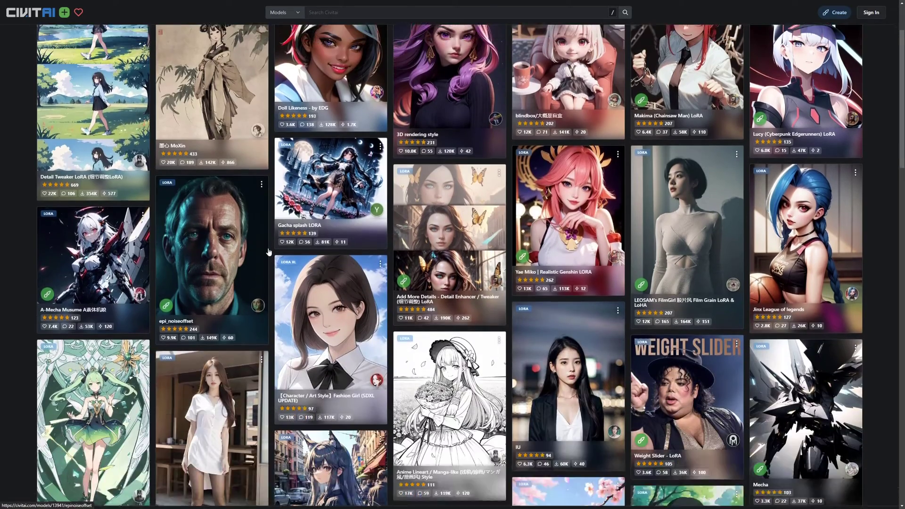
scroll(269, 253, "down", 8)
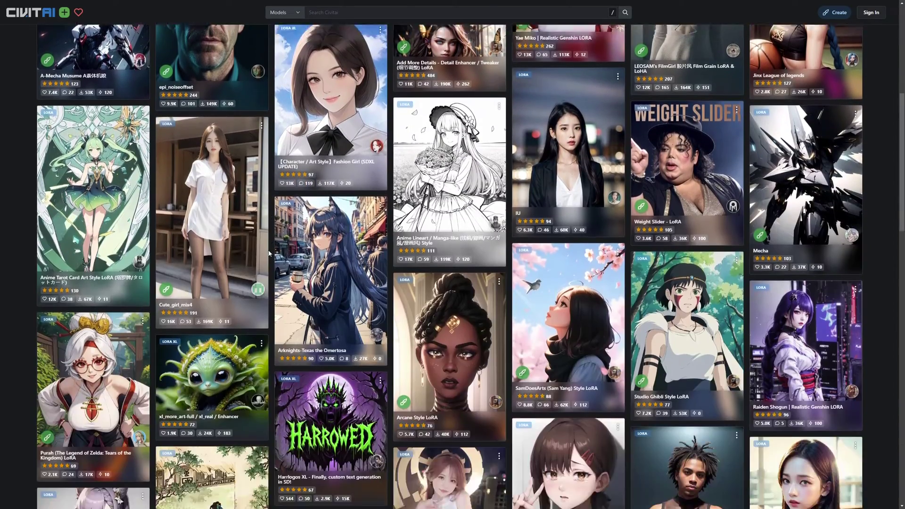
scroll(269, 253, "down", 2)
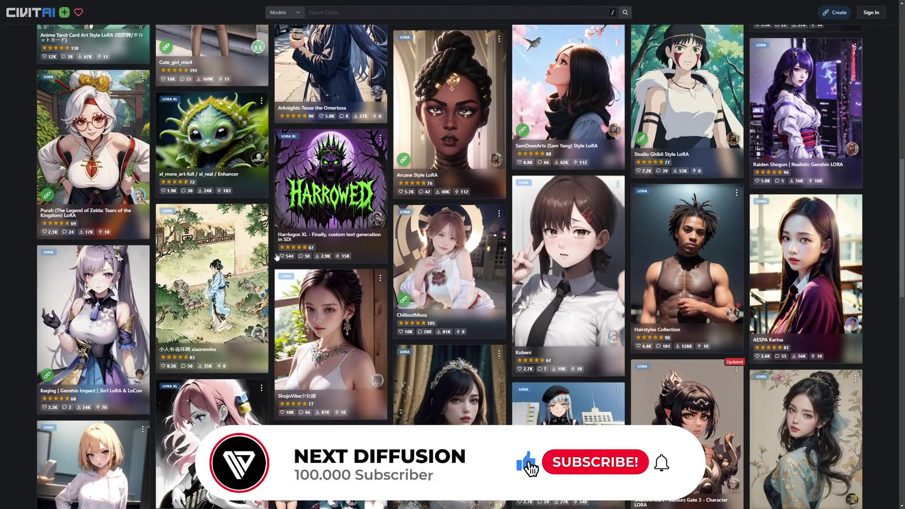
scroll(372, 255, "up", 12)
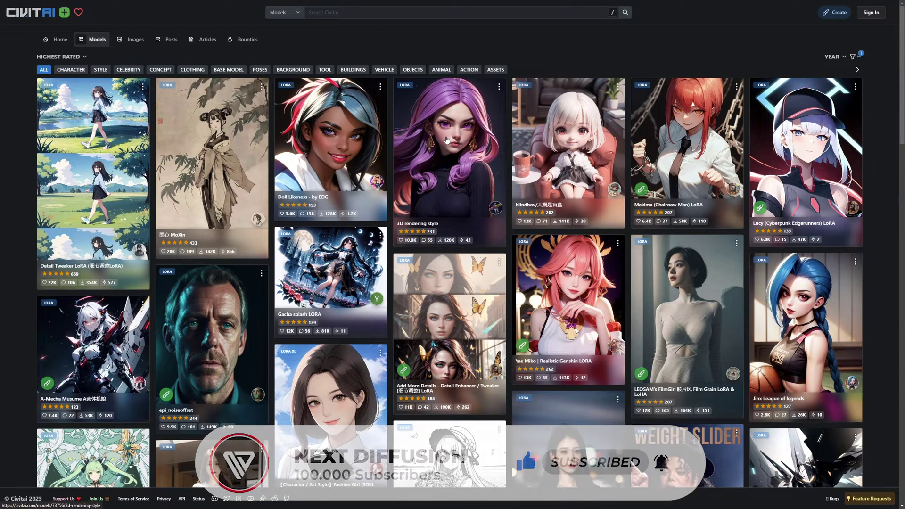
Save the 3D rendering style LoRA as 3DMM_V12.safetensors into models\Lora, replacing the old file
left_click(447, 139)
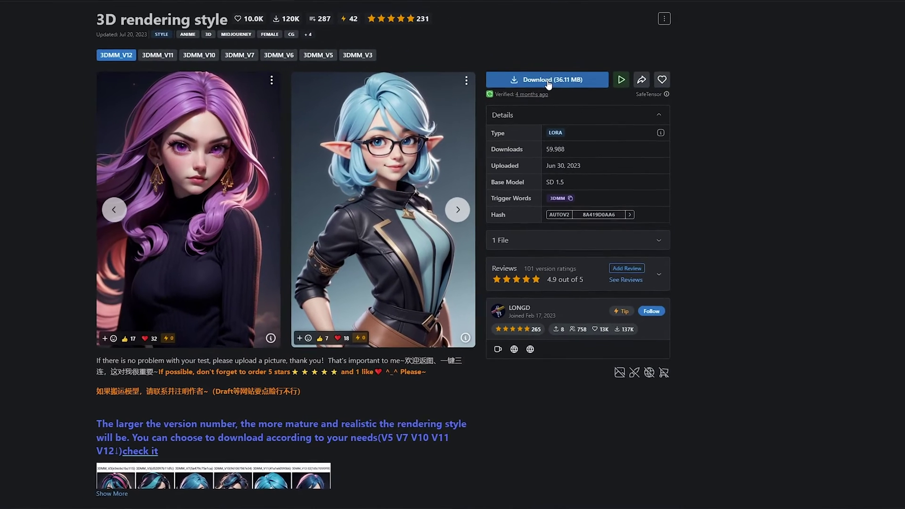
right_click(582, 89)
left_click(569, 132)
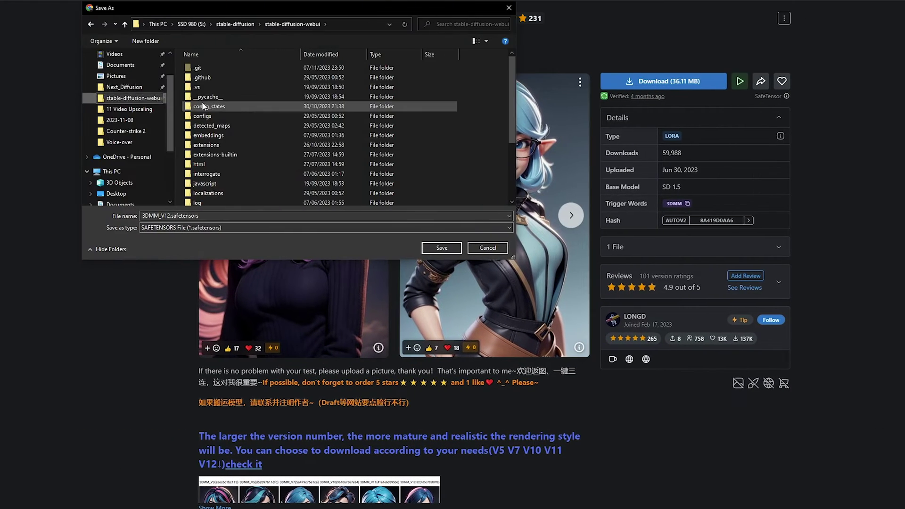
scroll(233, 160, "down", 1)
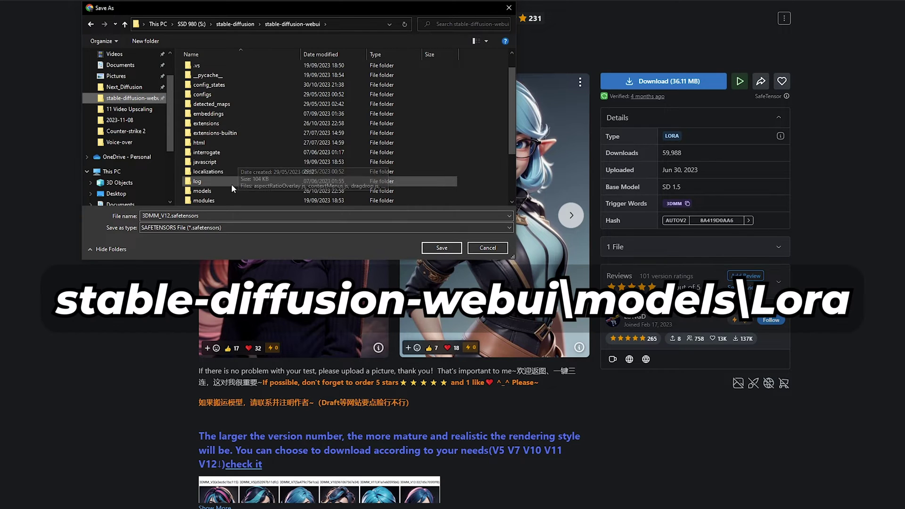
double_click(231, 194)
double_click(230, 174)
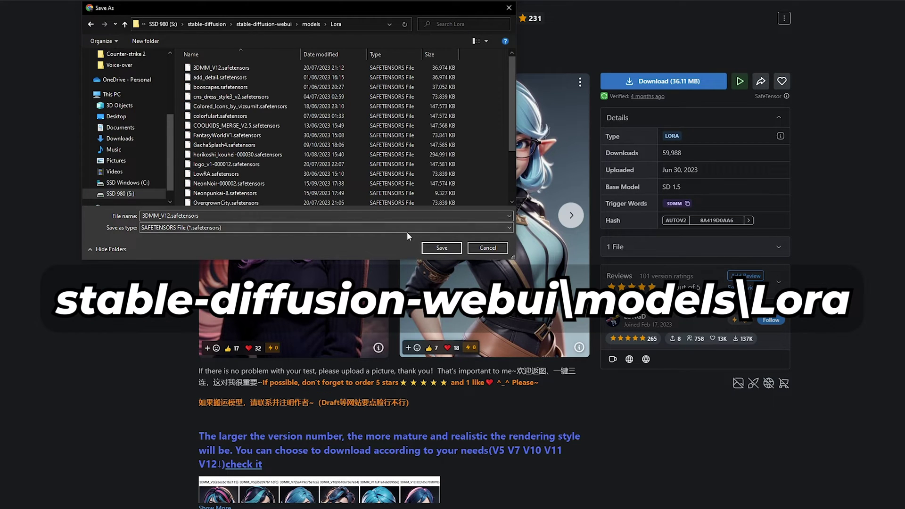
left_click(442, 248)
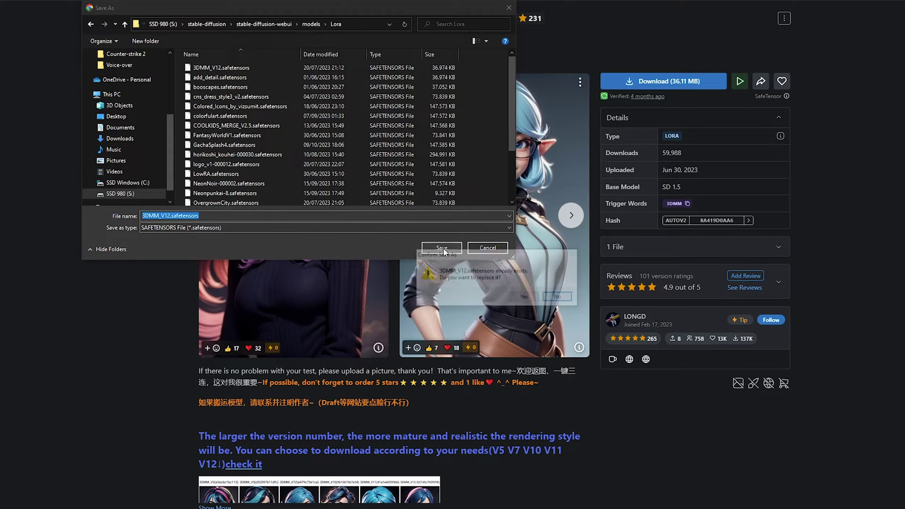
left_click(521, 295)
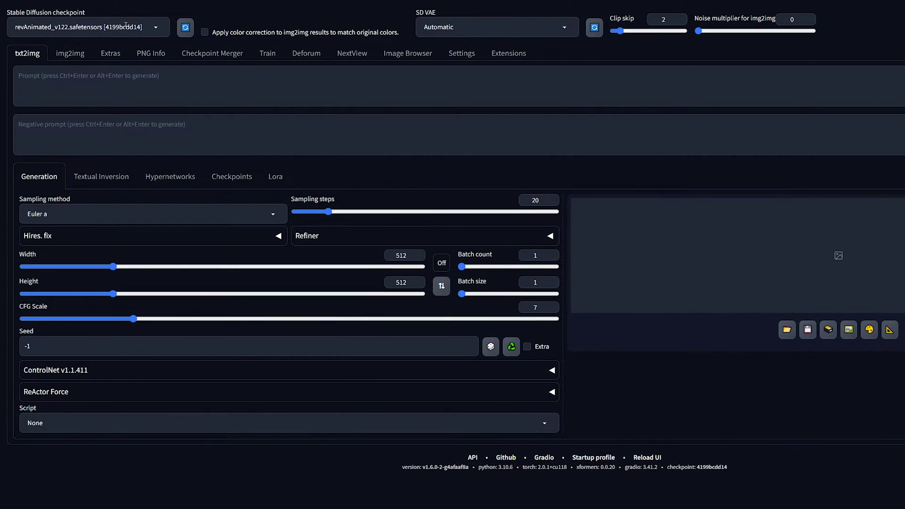
Load the revAnimated_v122 checkpoint, matching the ReV Animated recommendation in the LoRA description
left_click(126, 25)
left_click(41, 151)
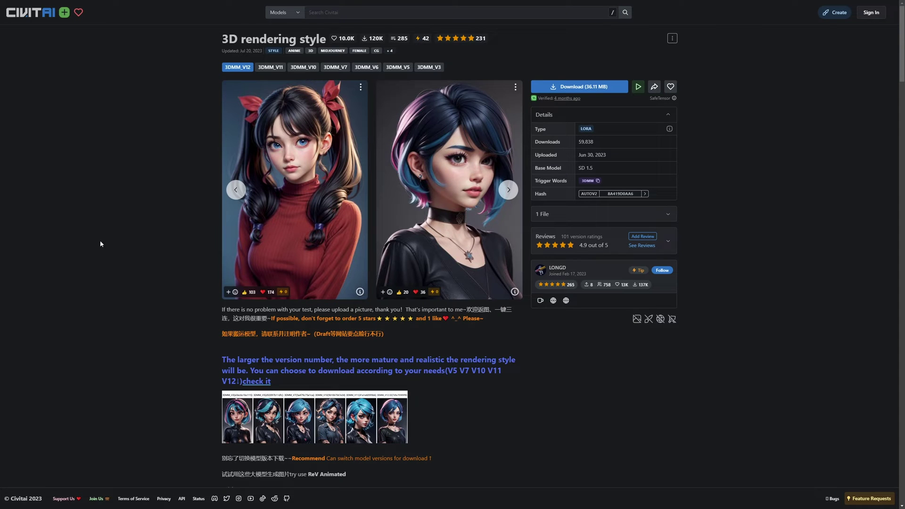
scroll(136, 267, "down", 4)
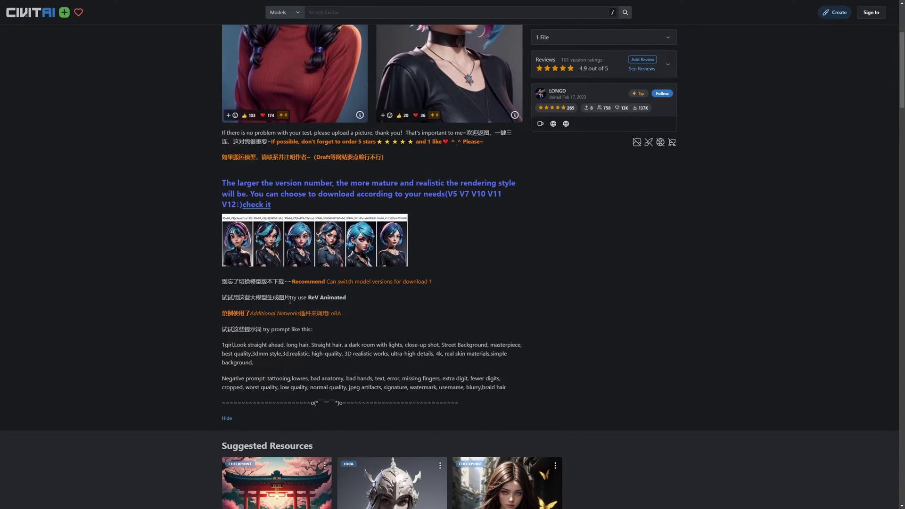
left_click_drag(290, 300, 347, 301)
left_click(346, 301)
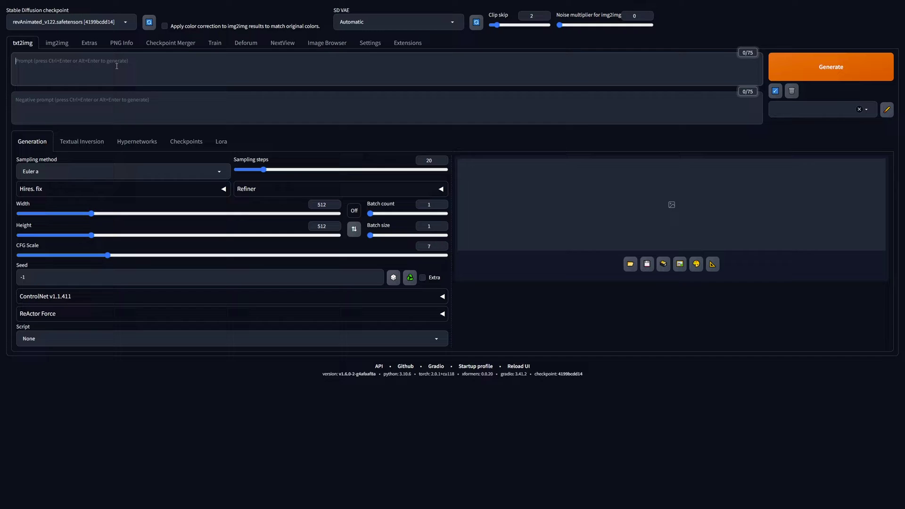
Paste the sample 3D-style positive and negative prompts into their boxes
type("3dmm style,(masterpiece, top quality, best quality, official art, beautiful and aesthetic:1.2), (fractal art:1.3), 1girl, beautiful, high detailed, brow blonde hair, blue eyes, dark lighting, serious face, looking the sky, sky, medium shot, brown bomber jacket")
left_click(149, 99)
type("tattooing, Neck decoration, collar, necklace,collar, paintings, sketches, (worst qualit:2), (low quality:2), (normal quality:2), lowers, normal quality, ((monochrome)), ((grayscale)), skin spots, acnes, skin blemishes, age spot, (outdoor:1.6), (backlight:1.2), double navel, muted arms, analog, analog effects, (sunglass:1.4), bad architecture, watermark, (mole:1.5),")
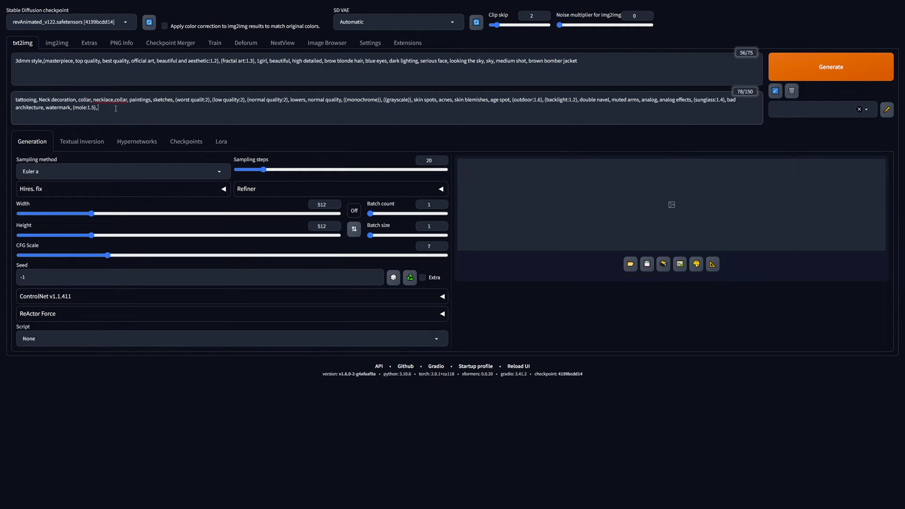
Append the <lora:3DMM_V12:1> tag to the end of the positive prompt
left_click(587, 59)
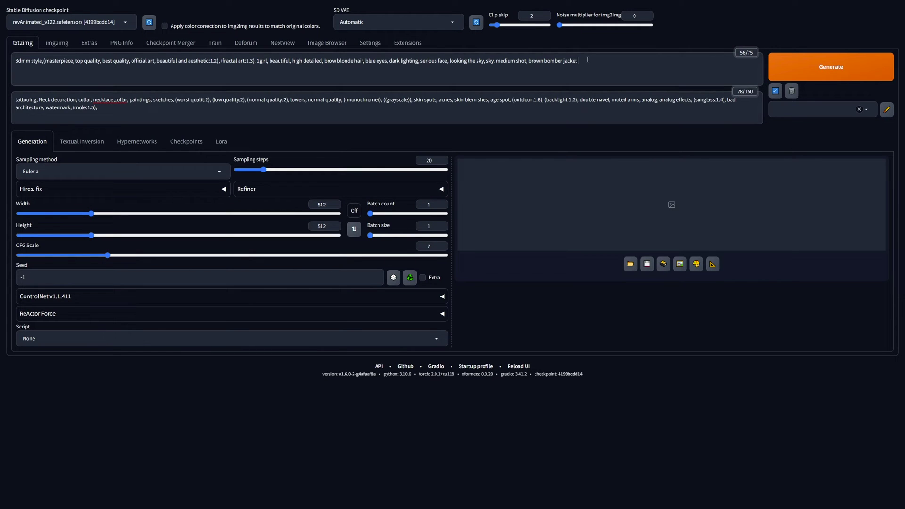
left_click(221, 142)
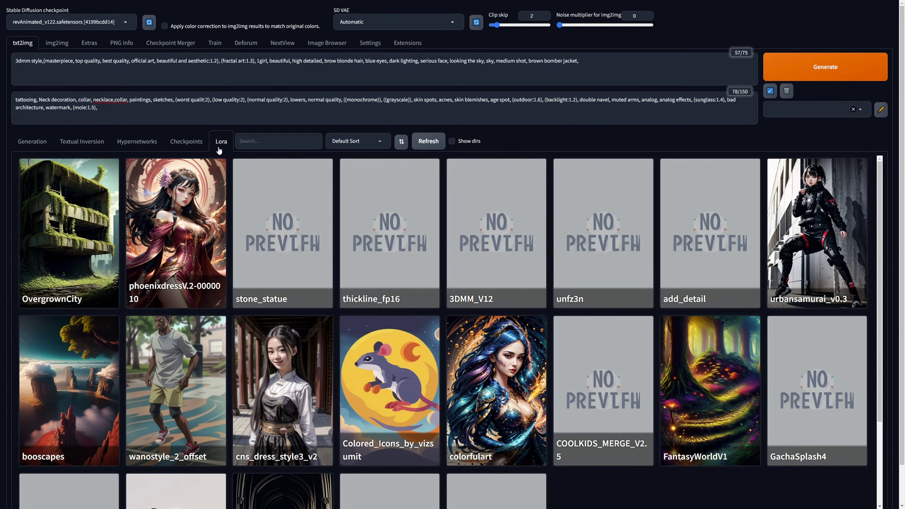
left_click(491, 224)
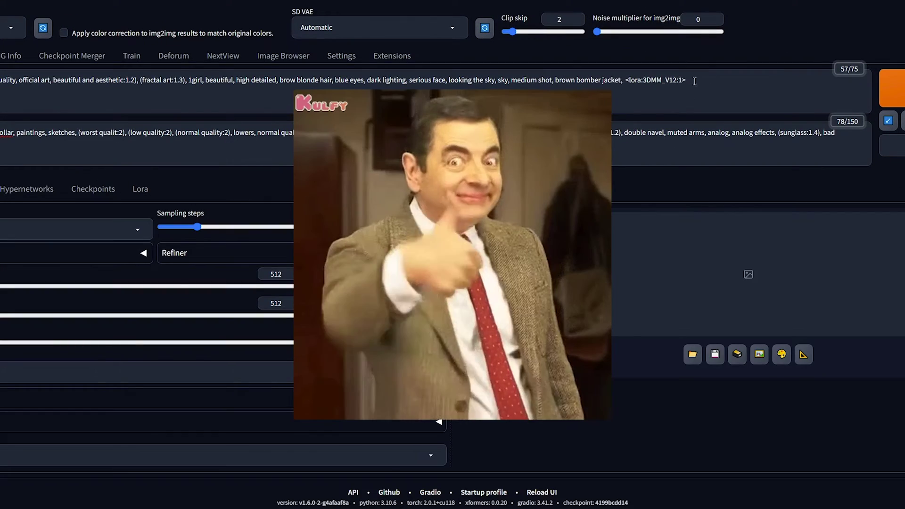
left_click_drag(685, 80, 626, 82)
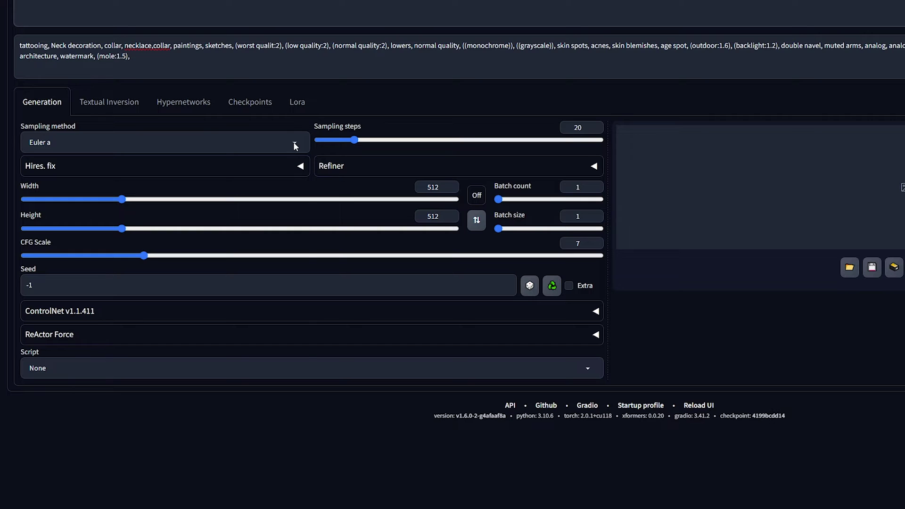
Set the sampler to DPM++ 2M Karras, 30 sampling steps and height 768
left_click(293, 142)
left_click(210, 157)
double_click(577, 127)
type("3")
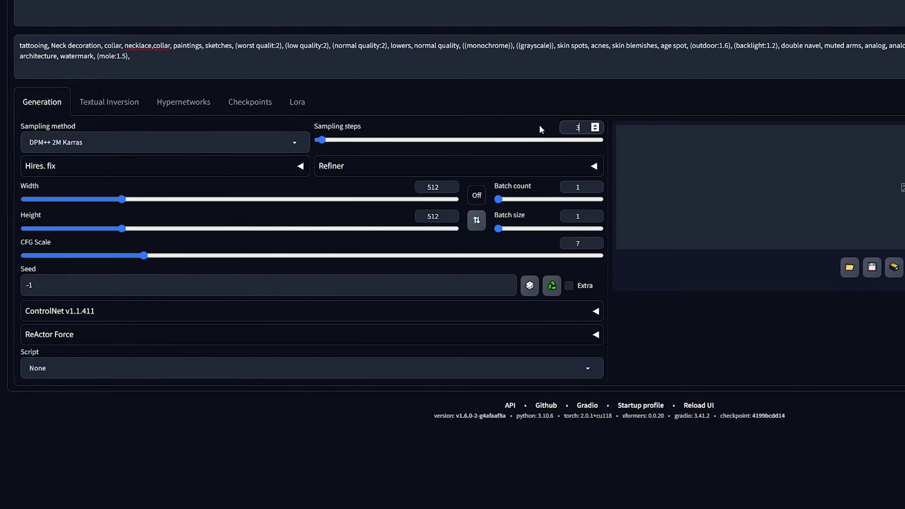
type("0")
left_click(436, 187)
type("768")
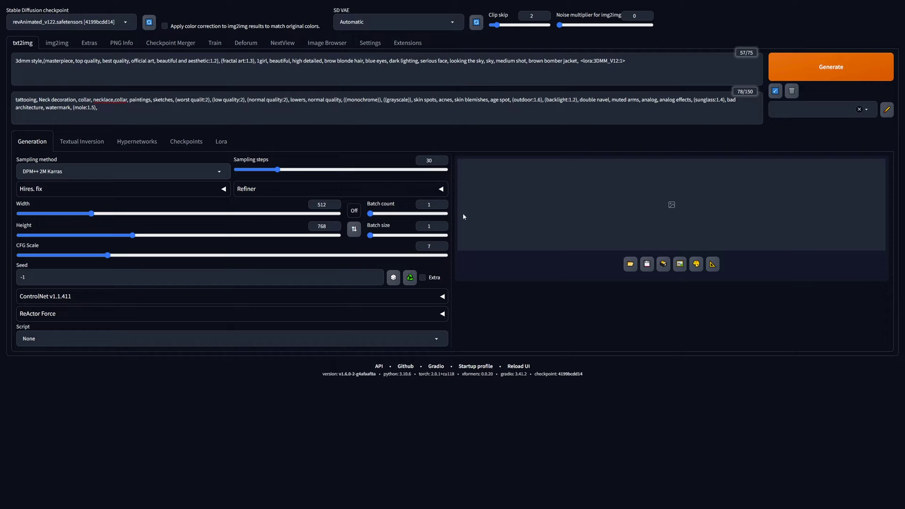
Generate the 512x768 blonde girl image and view it full size
left_click(830, 71)
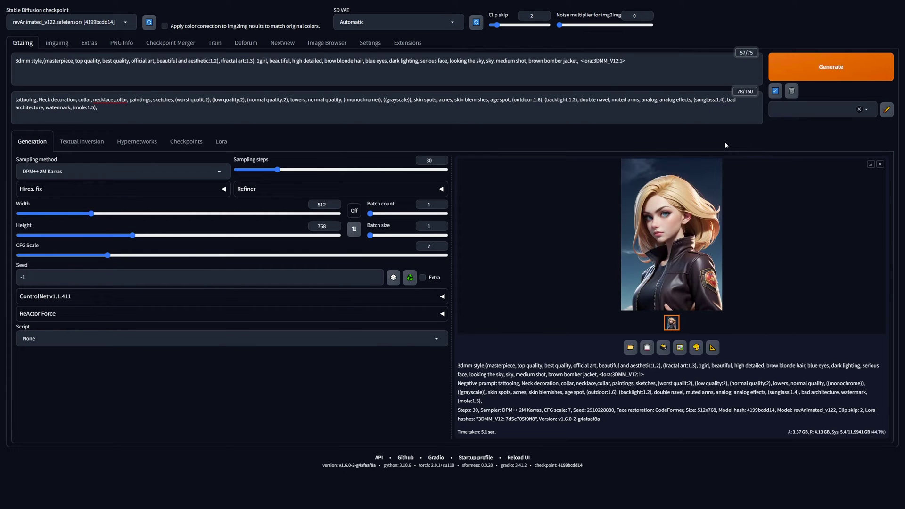
left_click(688, 199)
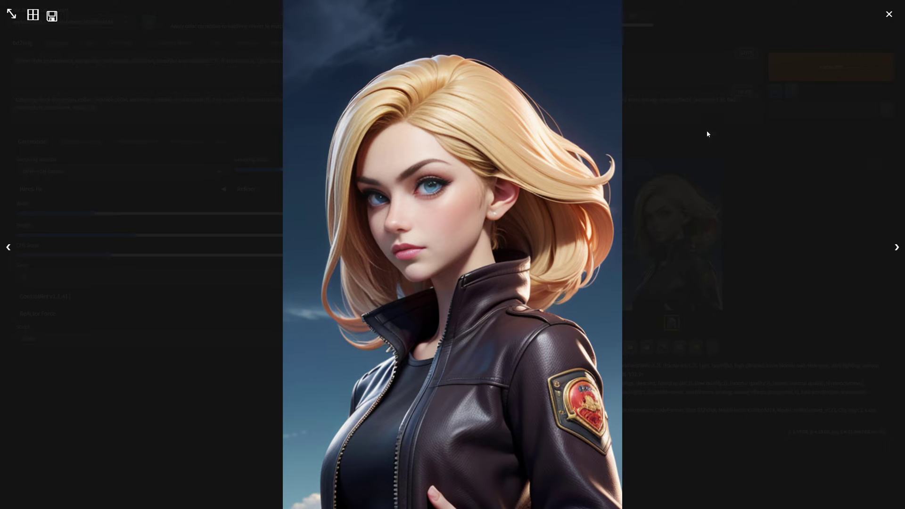
left_click(745, 157)
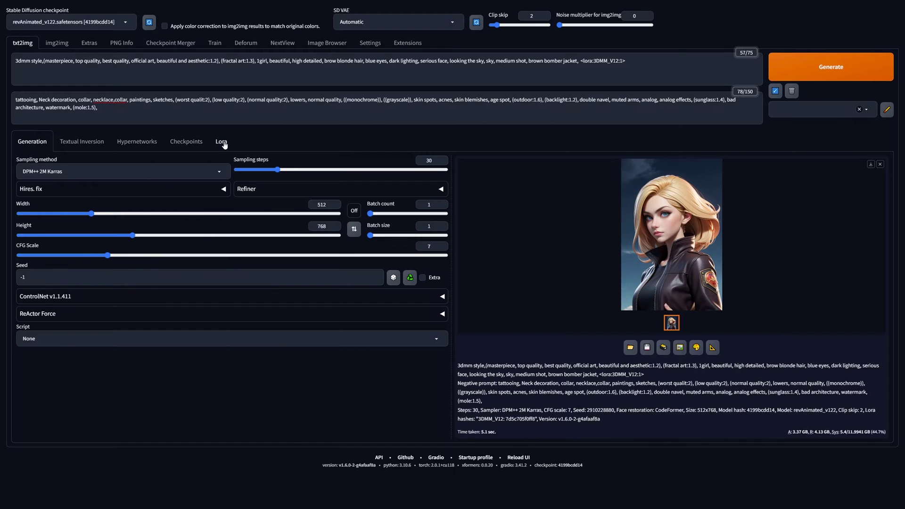
left_click(222, 143)
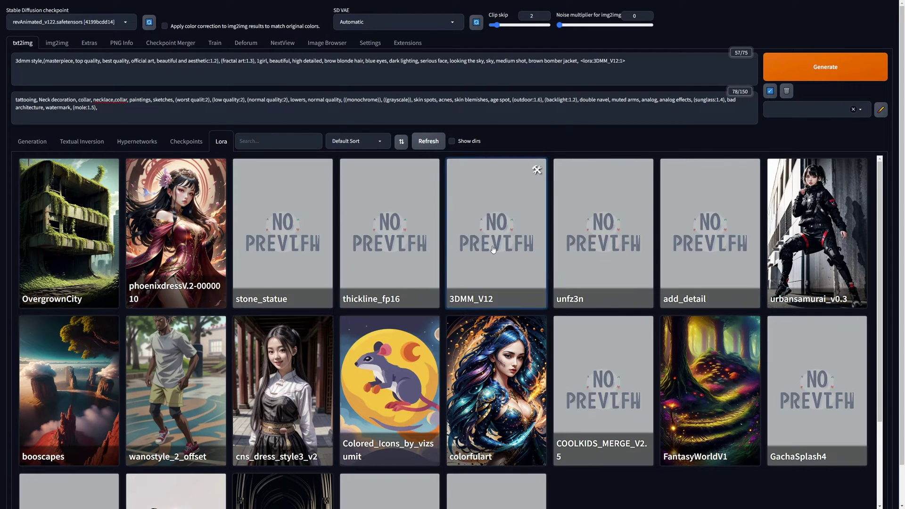
Replace the 3DMM_V12 LoRA card's preview with the generated blonde portrait
mouse_move(515, 337)
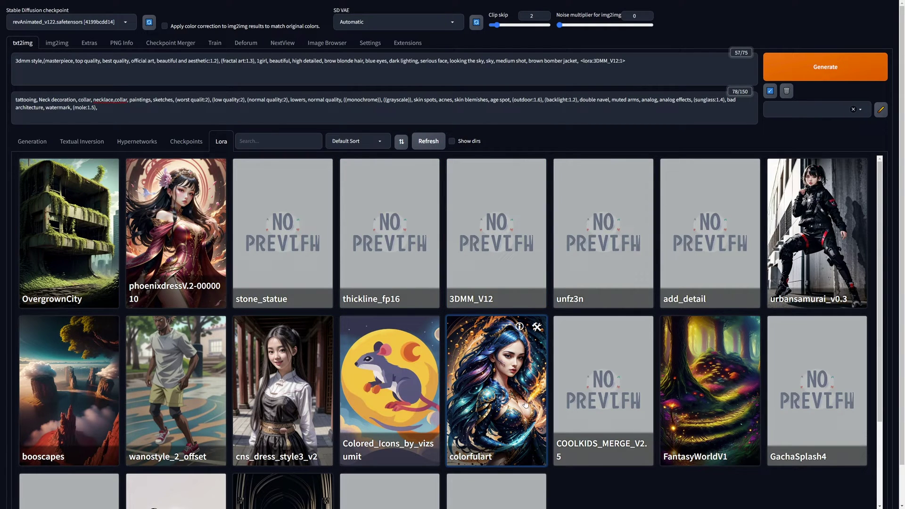
mouse_move(393, 291)
mouse_move(170, 372)
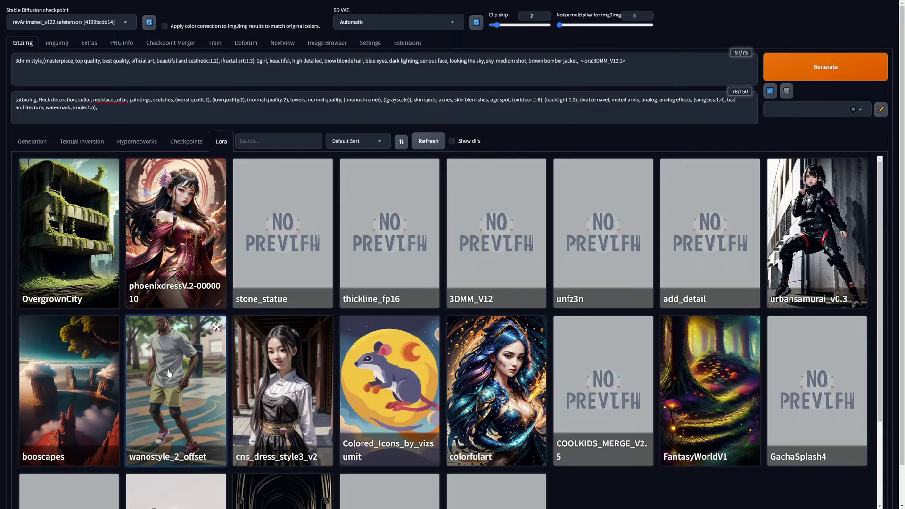
mouse_move(498, 276)
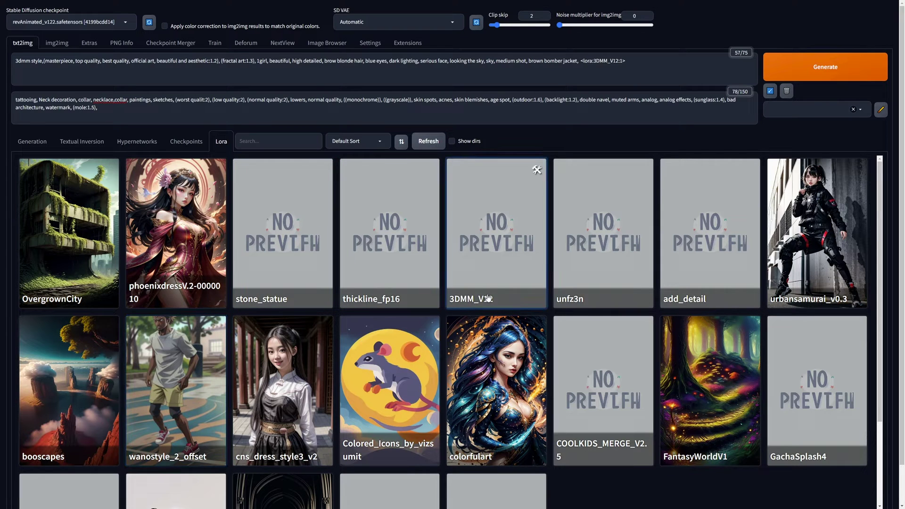
left_click(537, 171)
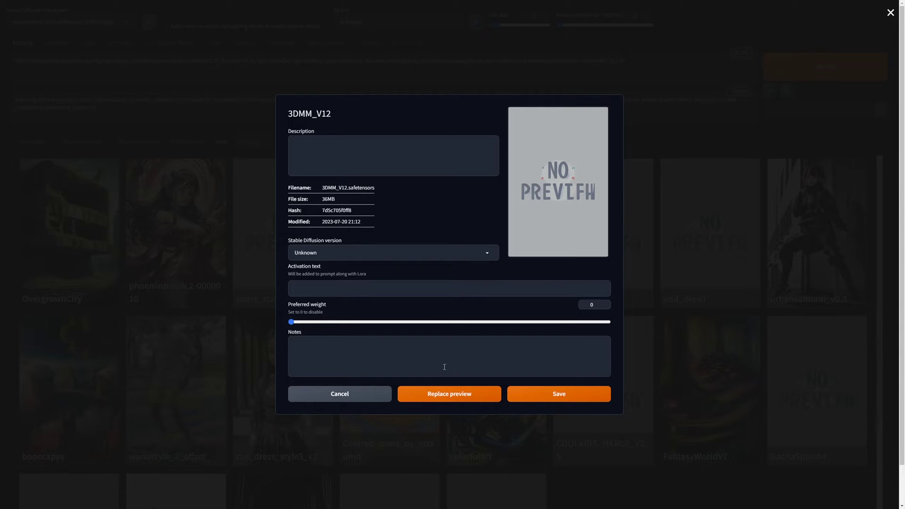
left_click(467, 396)
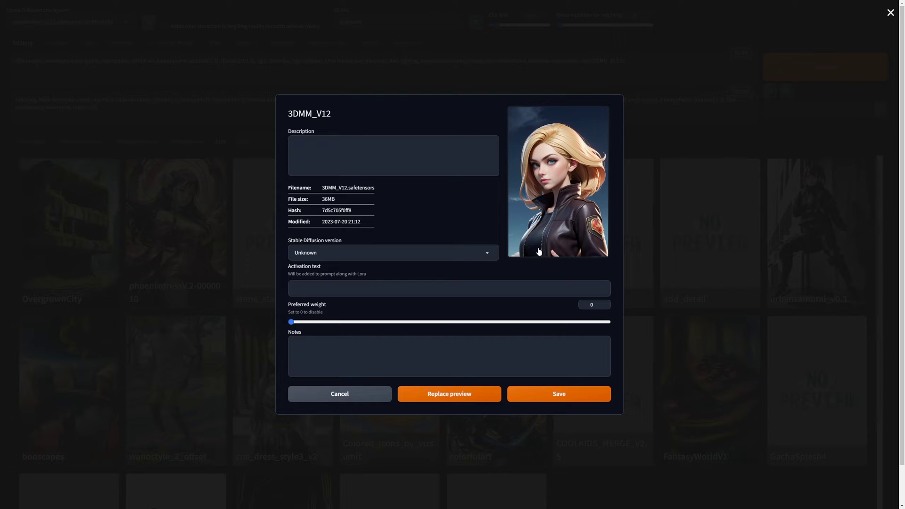
left_click(544, 397)
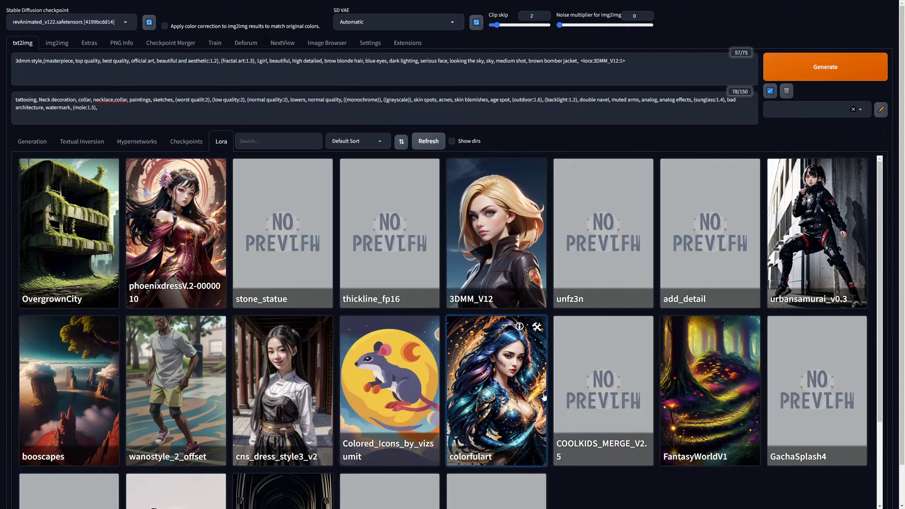
Save 3DMM as the 3DMM_V12 LoRA's activation text
left_click(537, 169)
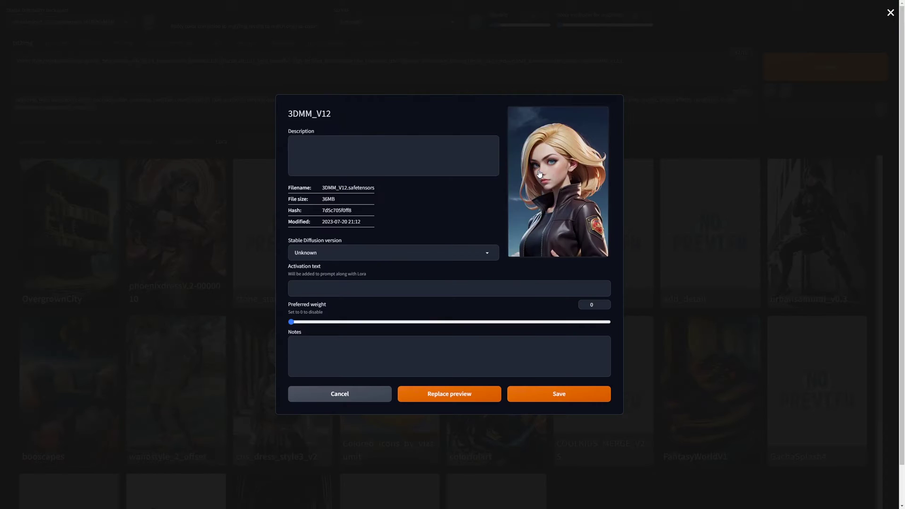
left_click_drag(289, 267, 320, 268)
left_click(323, 270)
left_click(311, 287)
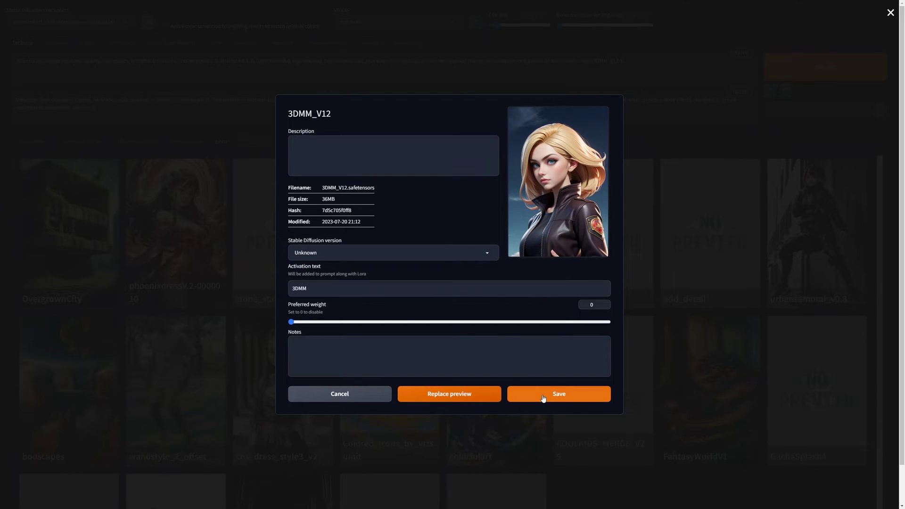
left_click(546, 396)
Replace the old LoRA tag with the 3DMM_V12 tag plus trigger word 3DMM
left_click_drag(633, 69, 580, 66)
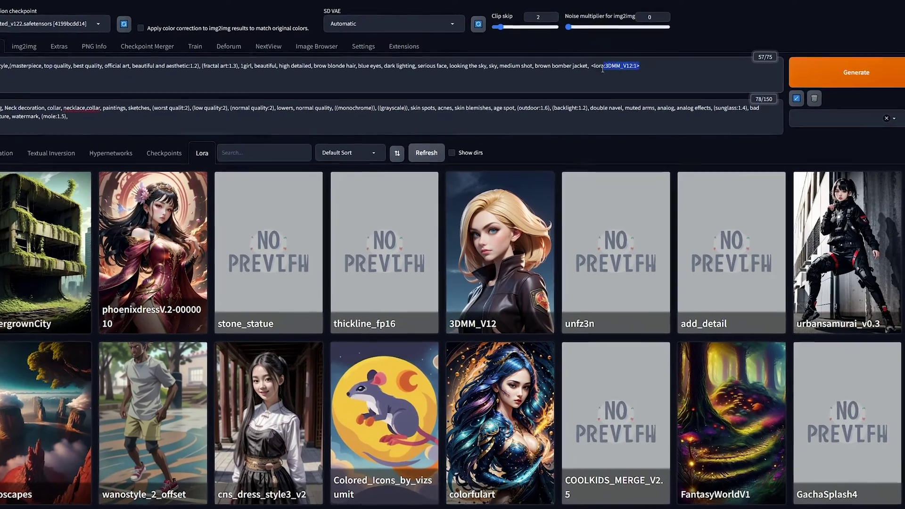
key("BackSpace")
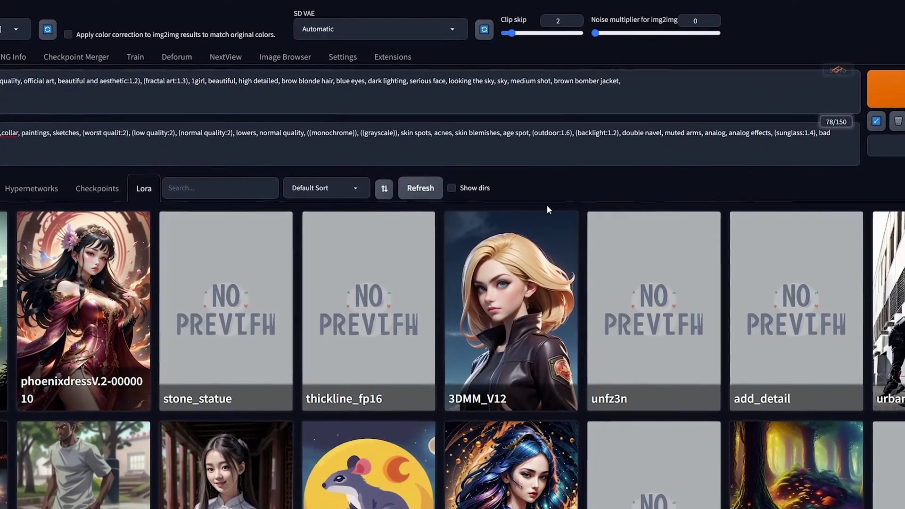
left_click(507, 289)
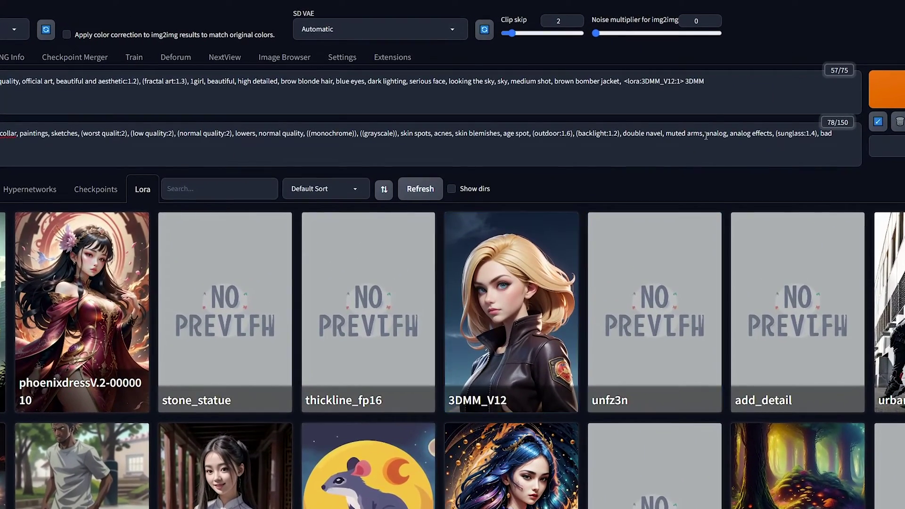
double_click(688, 84)
left_click(693, 93)
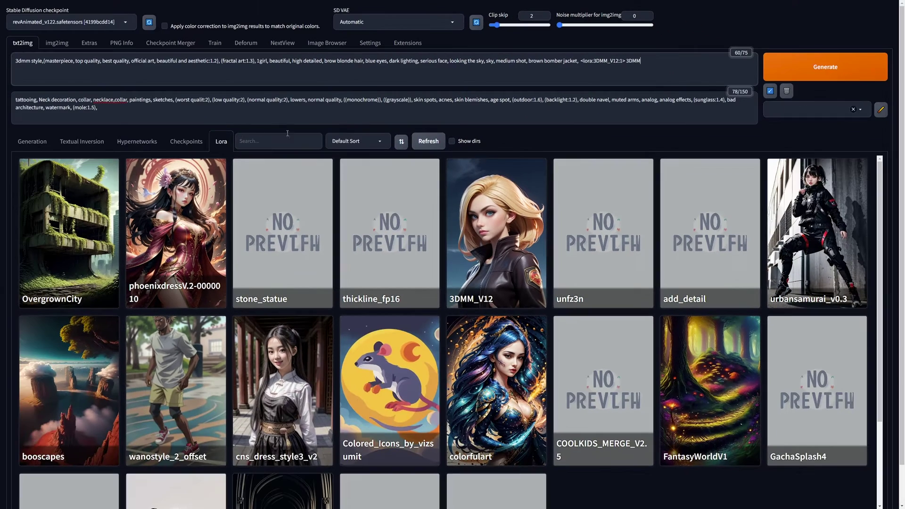
Change the LoRA weight to 0, then review the Detail Tweaker LoRA page
left_click(30, 142)
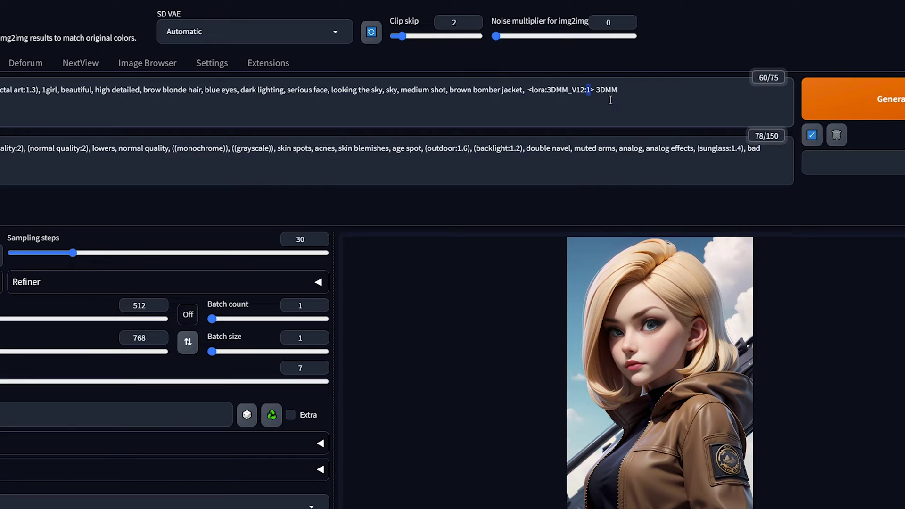
type("0")
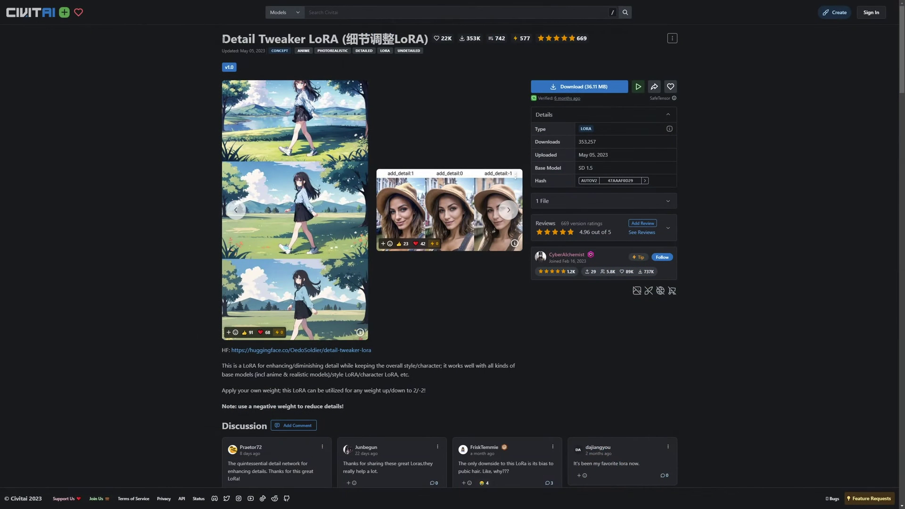
left_click_drag(223, 39, 304, 38)
left_click(304, 39)
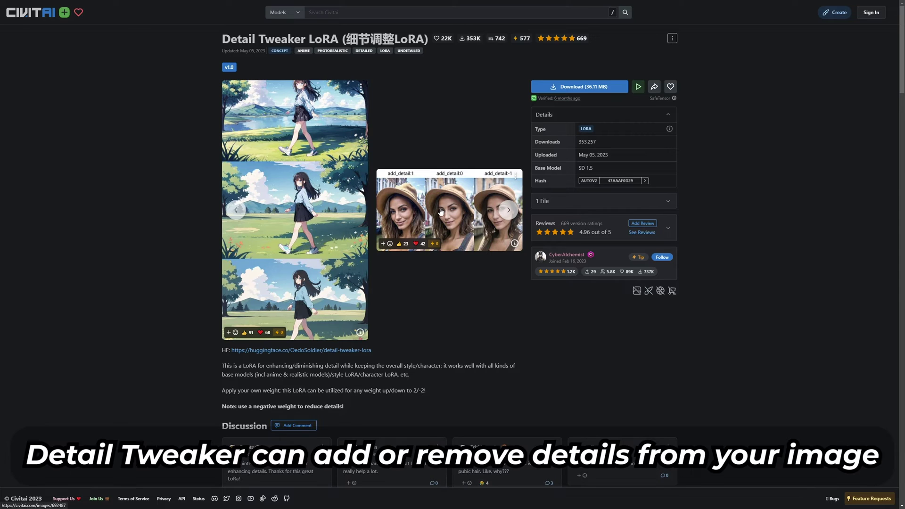
Look through the Detail Tweaker page's preview images and usage notes
left_click(507, 211)
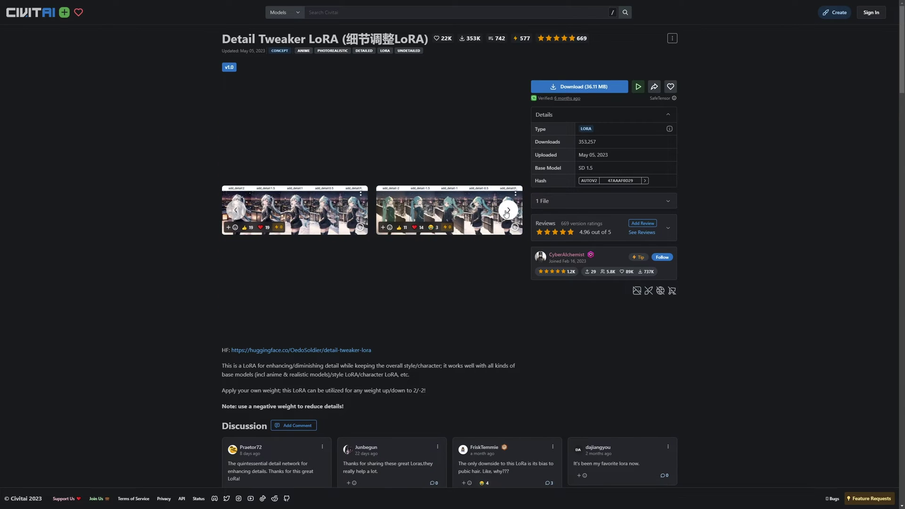
scroll(318, 226, "down", 2)
left_click_drag(222, 319, 430, 324)
left_click(430, 323)
scroll(429, 323, "up", 2)
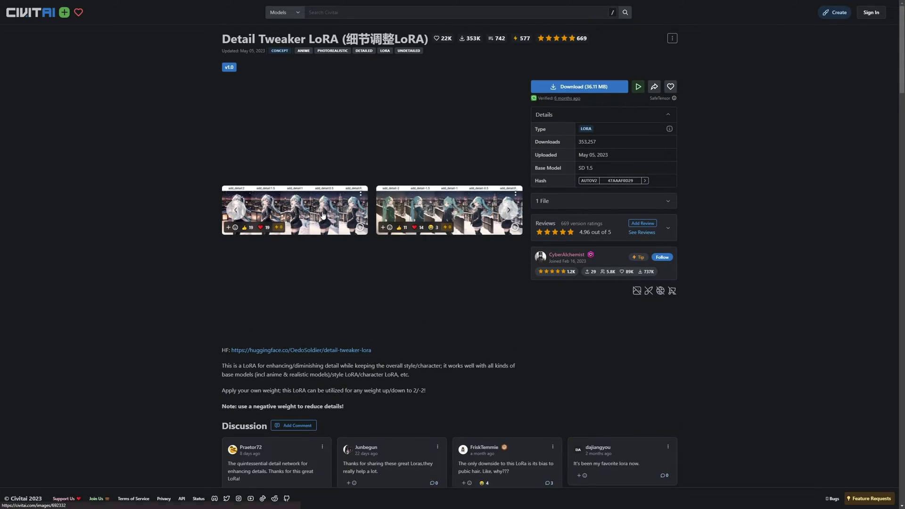
left_click(324, 216)
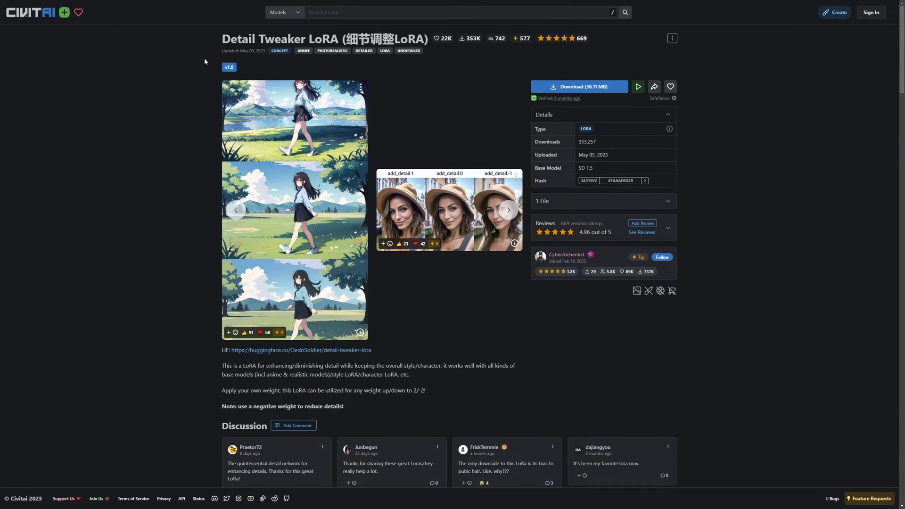
left_click_drag(221, 40, 337, 37)
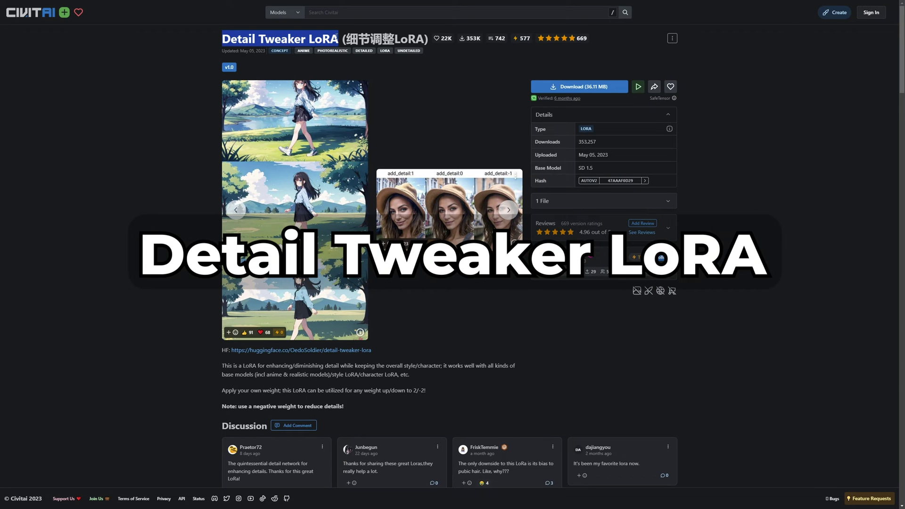
left_click(182, 80)
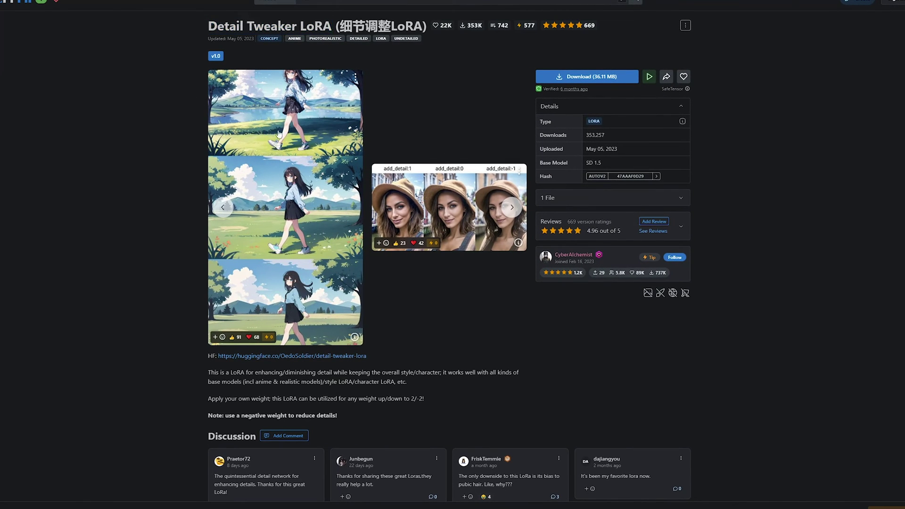
Step through the add_detail comparison images in the full-screen viewer
left_click(283, 135)
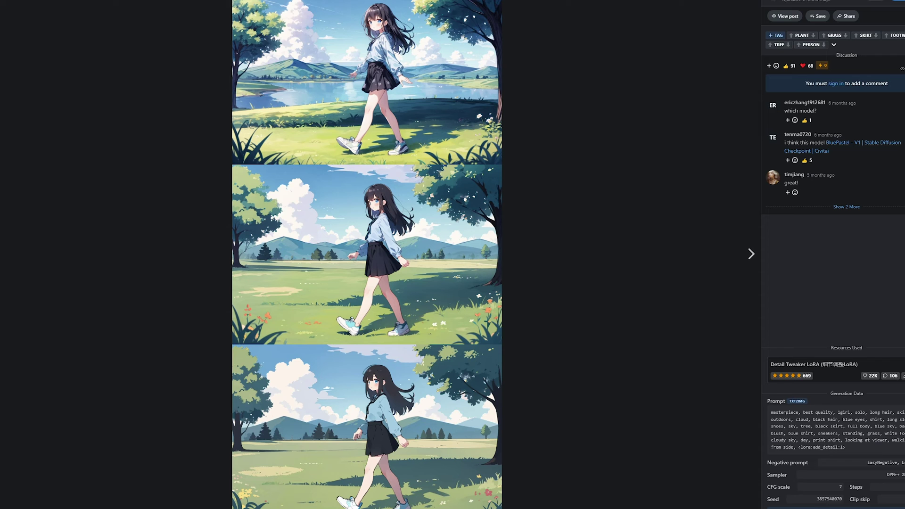
left_click(749, 254)
left_click(749, 257)
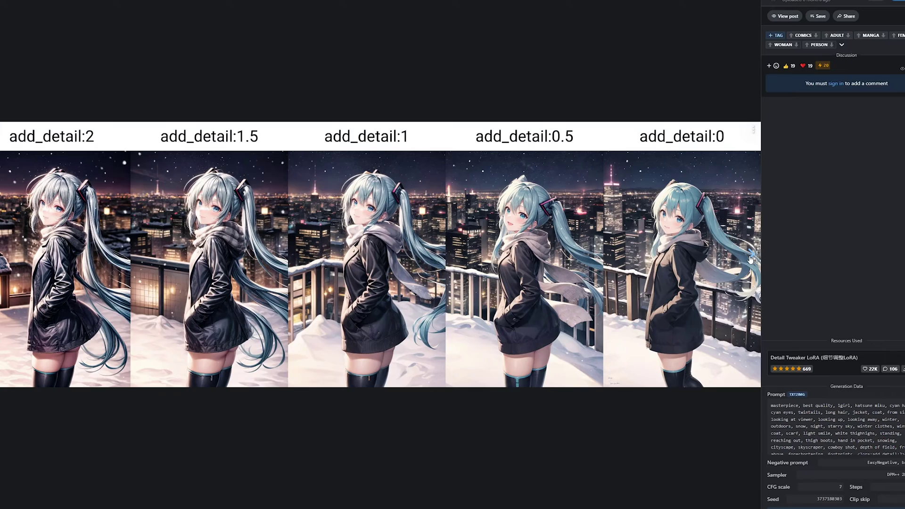
left_click(750, 260)
left_click(750, 258)
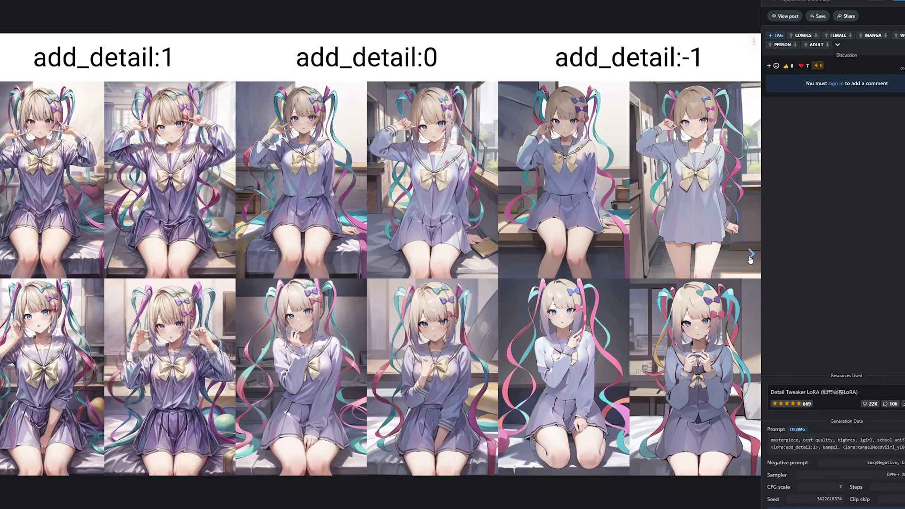
left_click(750, 257)
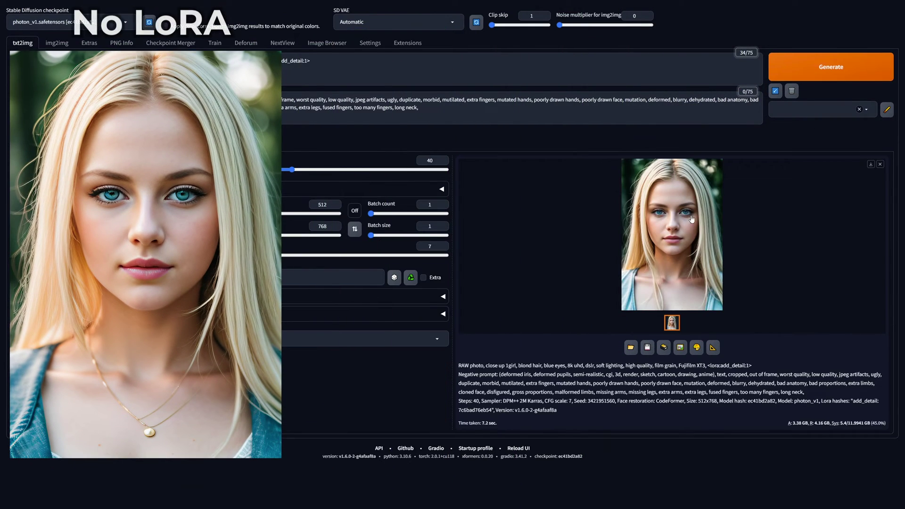
Compare the no-LoRA portrait with the new add_detail weight-2 portrait at full size
left_click(650, 215)
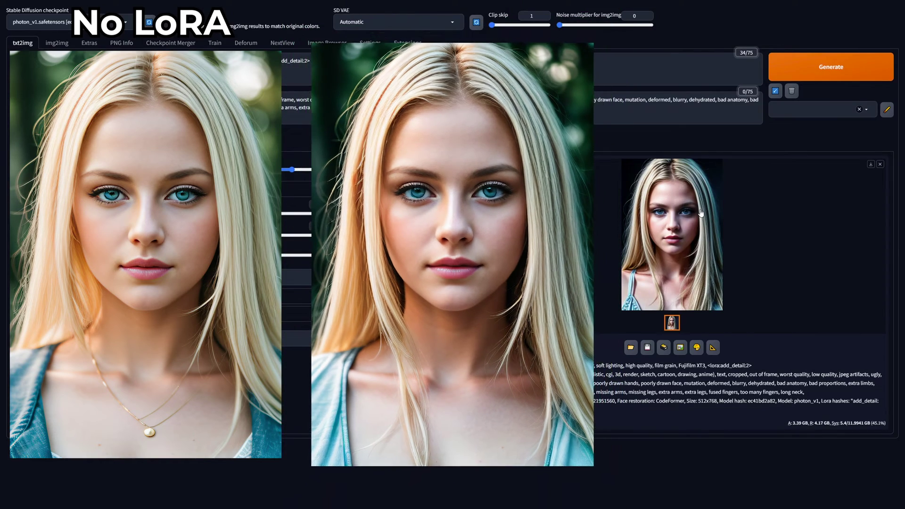
left_click(700, 212)
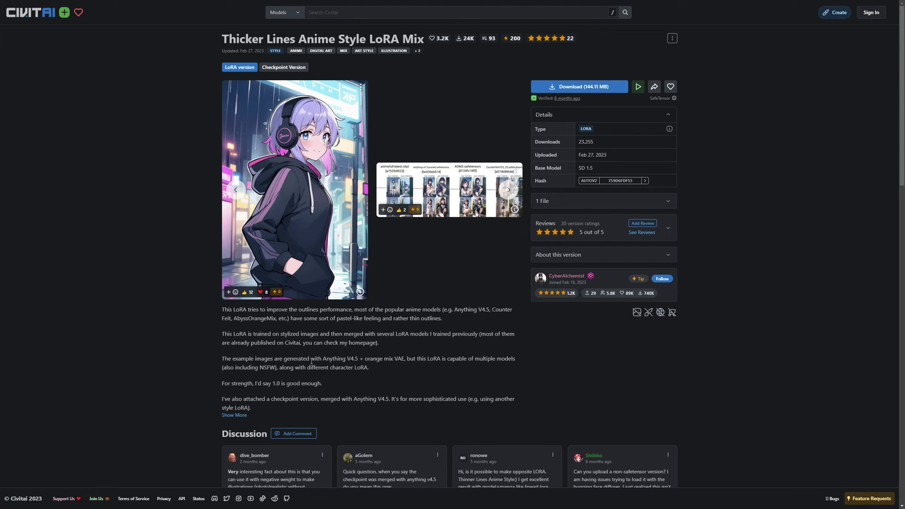
Note Thicker Lines' recommended strength of 1.0 and that SteampunkAI is a LoRA extraction
left_click_drag(227, 385, 324, 386)
left_click(325, 388)
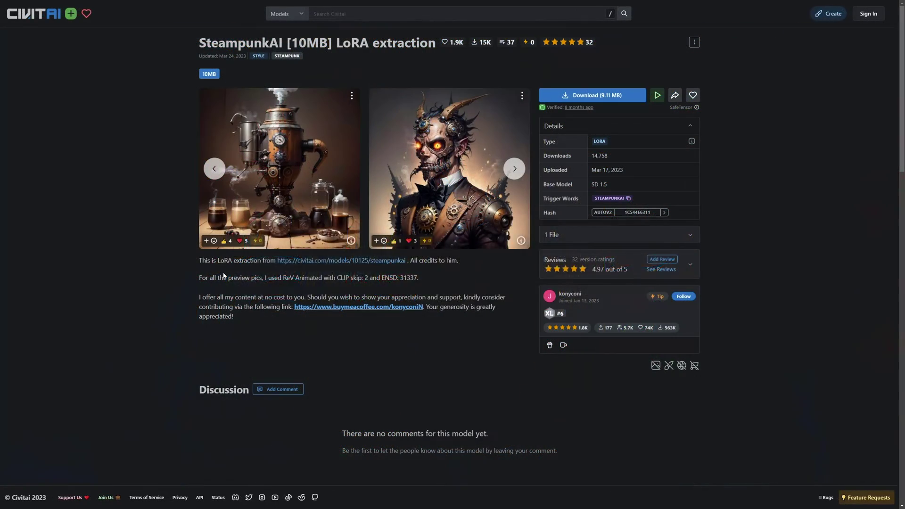
left_click_drag(199, 261, 262, 260)
left_click(262, 263)
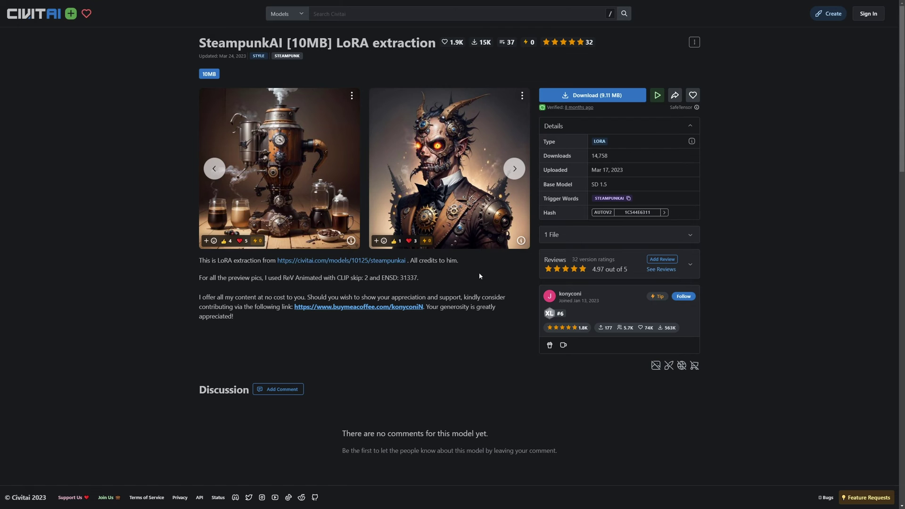
Advance the SteampunkAI previews past carriage, train, mech-whale and ship to the girl and tank
left_click(514, 170)
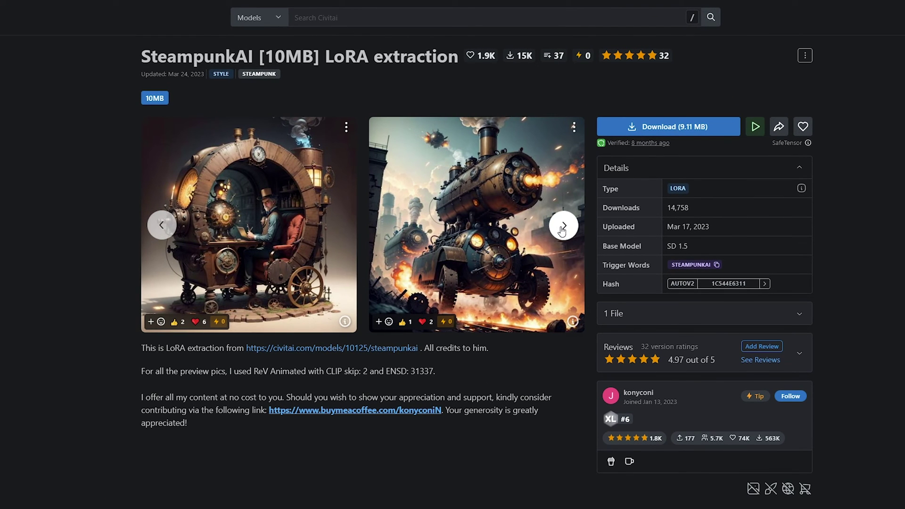
left_click(562, 228)
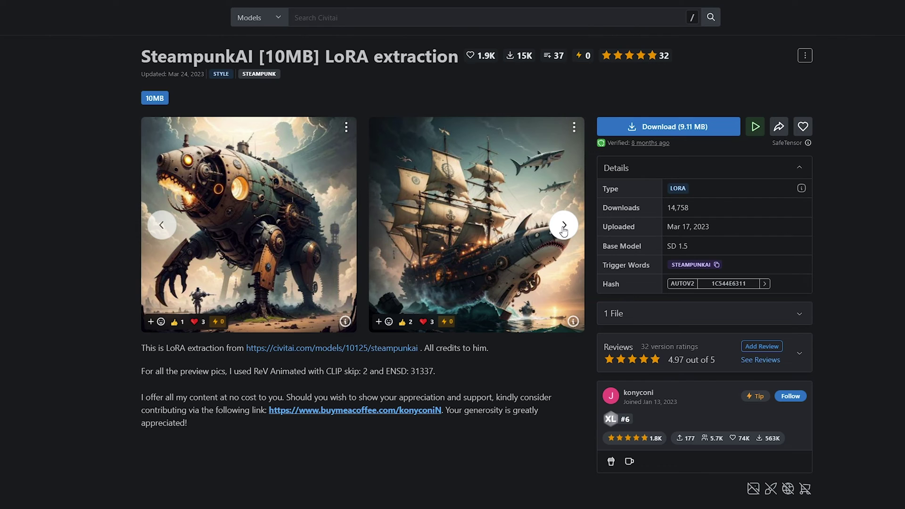
left_click(564, 228)
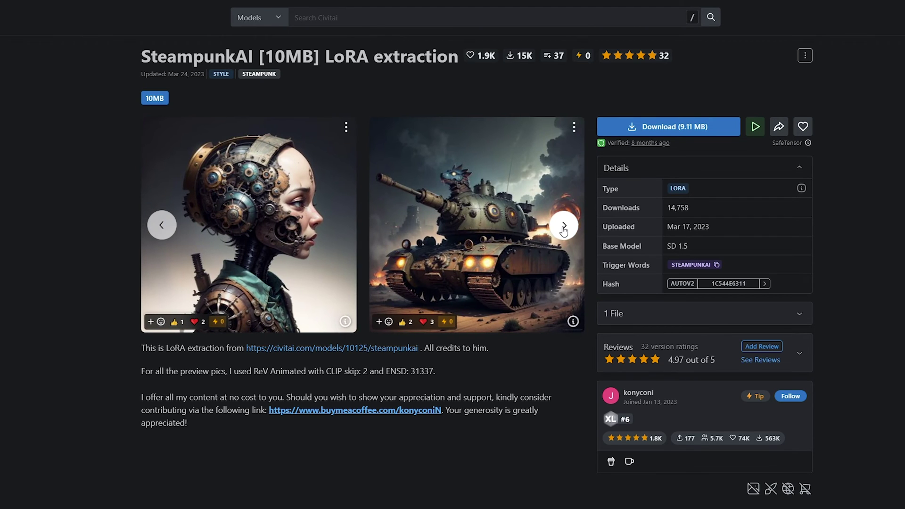